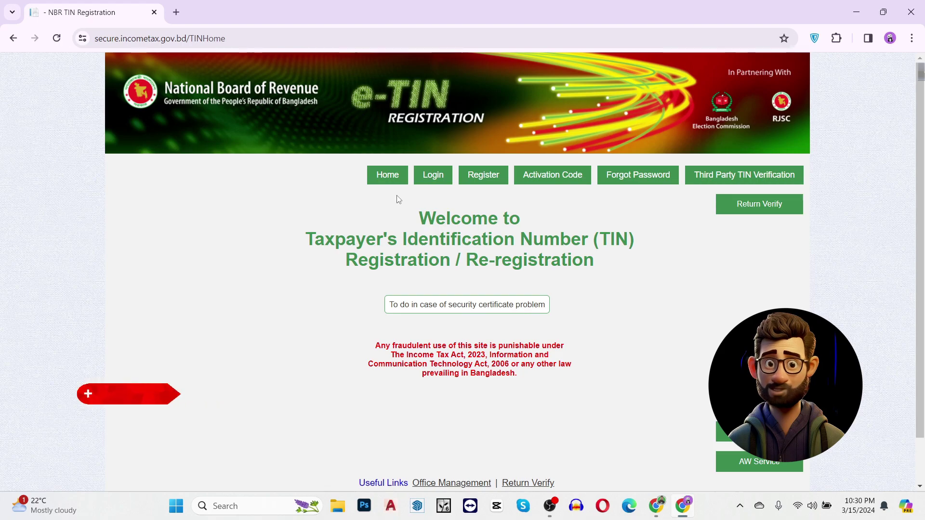
Start a new account and fill the user ID from a saved suggestion, then enter and confirm the password.
left_click(488, 183)
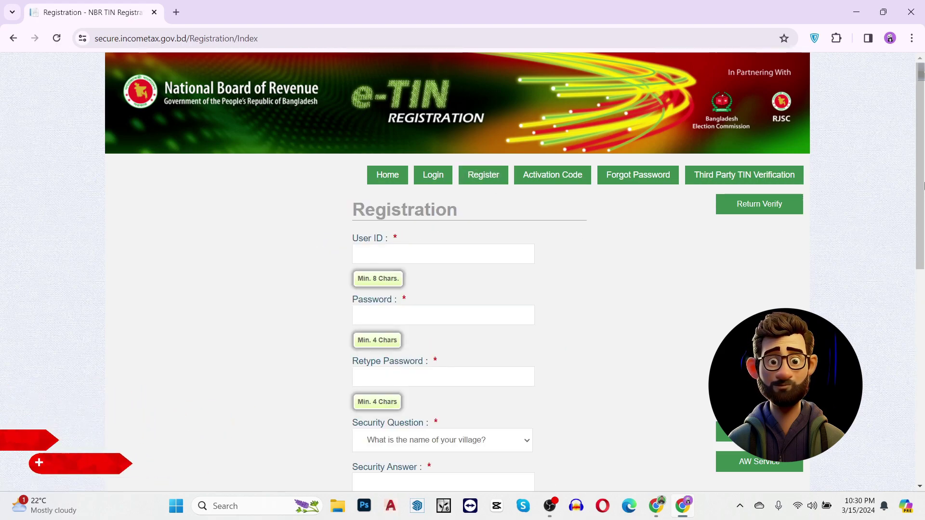
left_click_drag(923, 189, 923, 255)
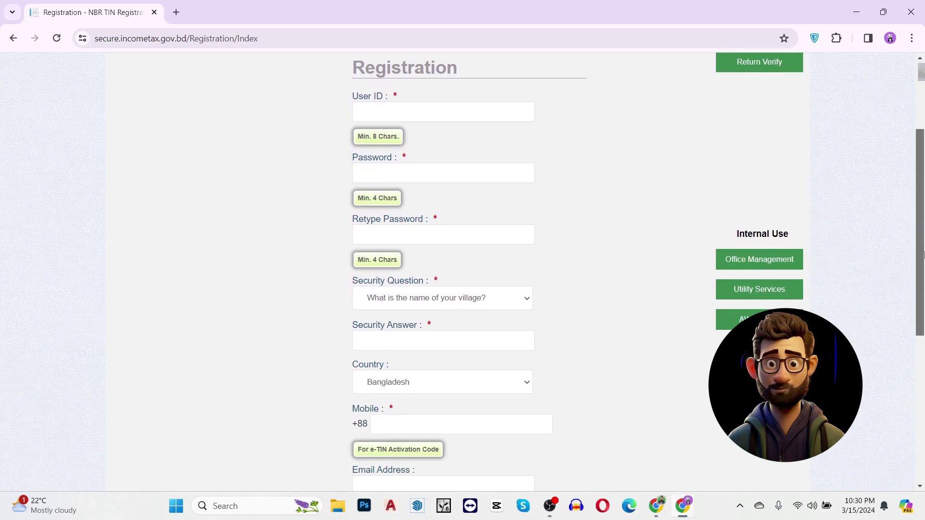
left_click(400, 109)
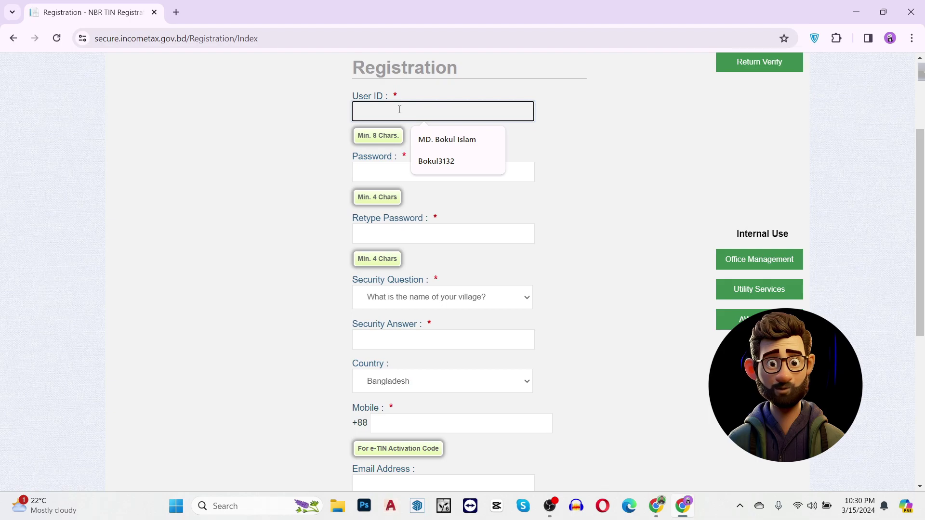
left_click(434, 161)
left_click(417, 165)
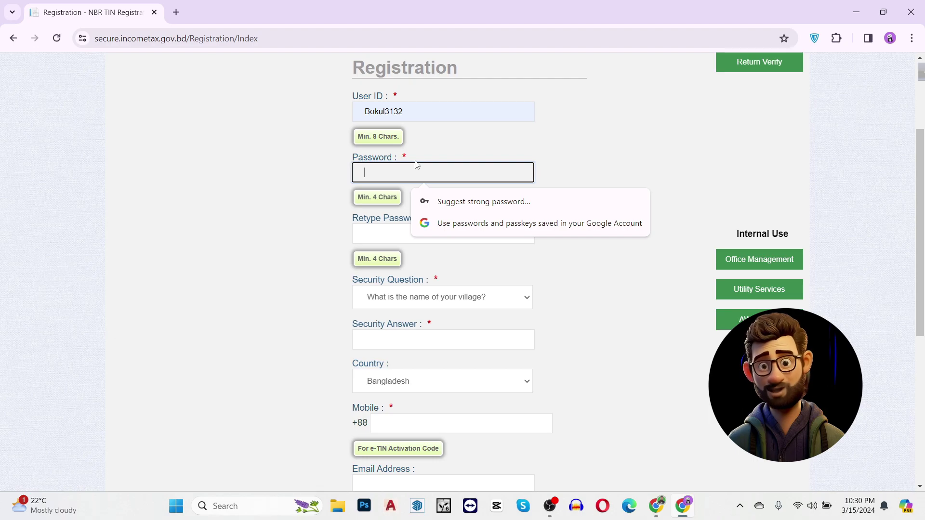
key("ctrl+v")
key("Tab")
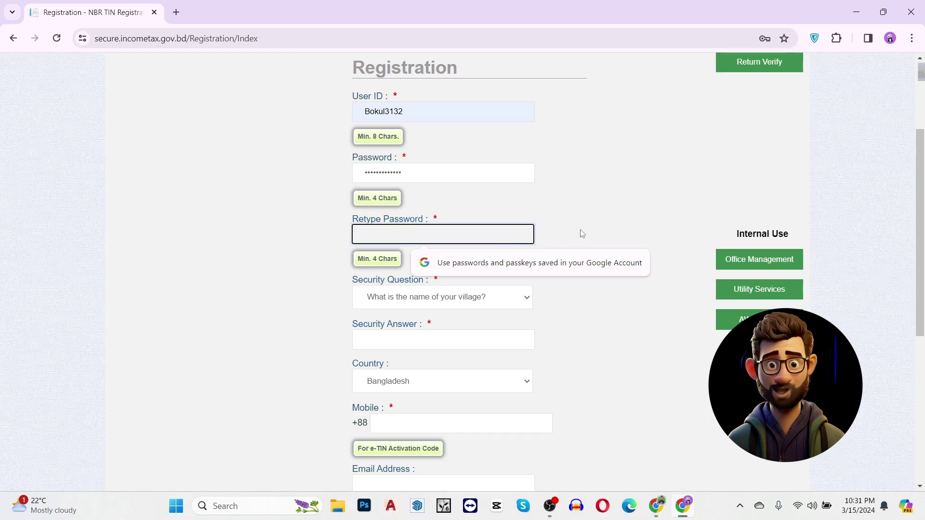
key("ctrl+v")
scroll(582, 234, "down", 3)
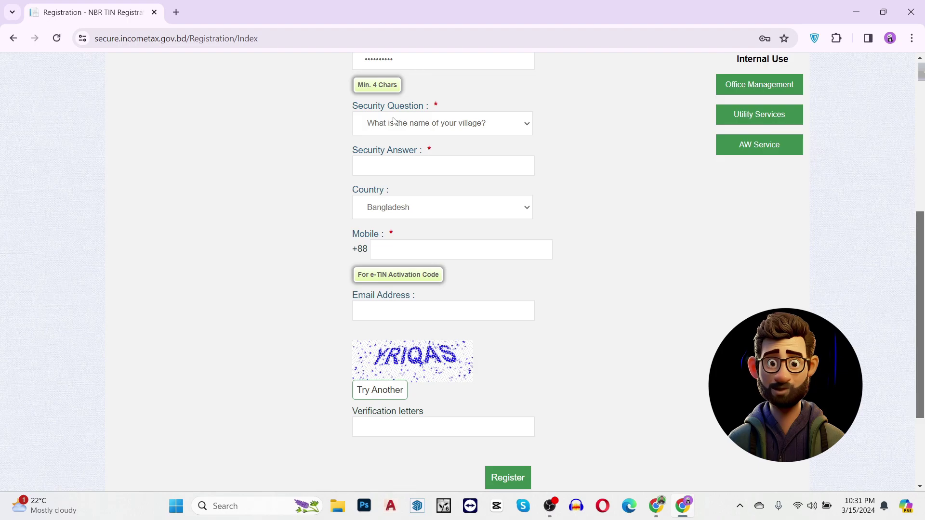
Choose the favourite-colour security question and fill in the saved security answer.
left_click(527, 128)
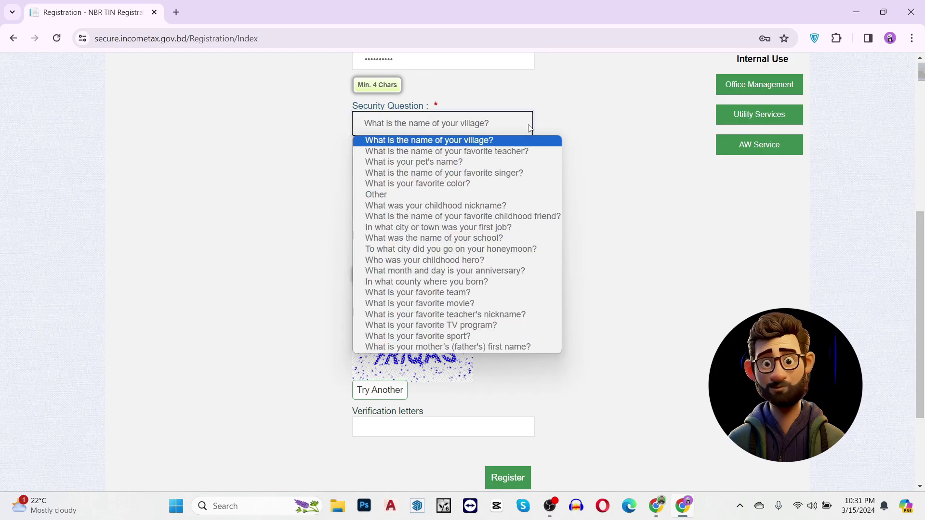
left_click(487, 184)
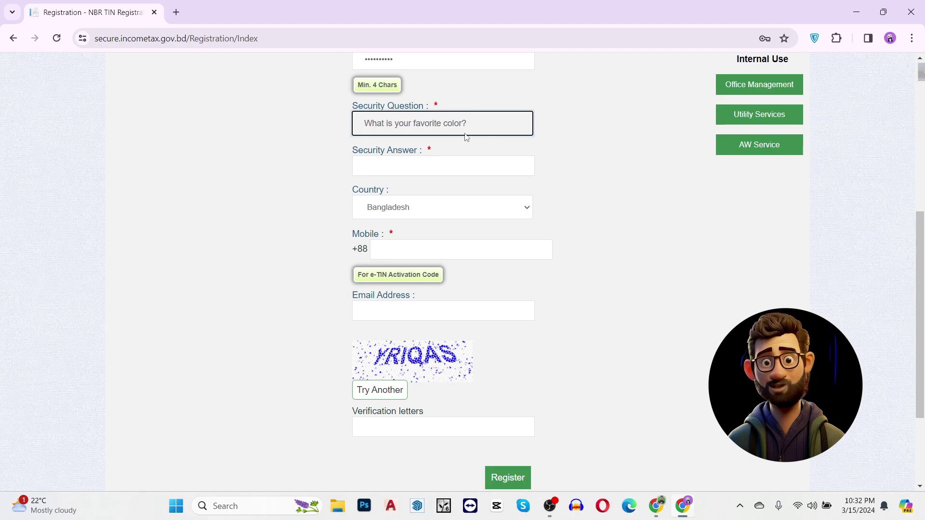
left_click(392, 164)
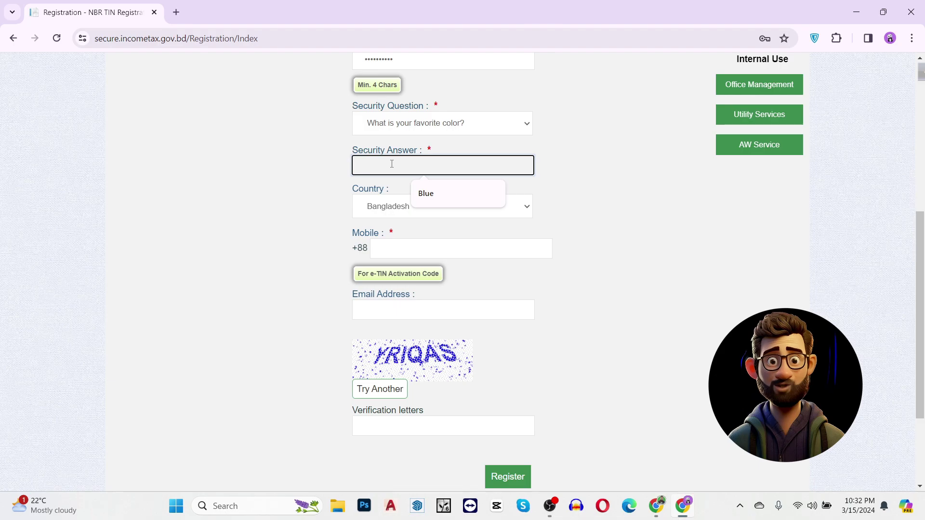
left_click(422, 194)
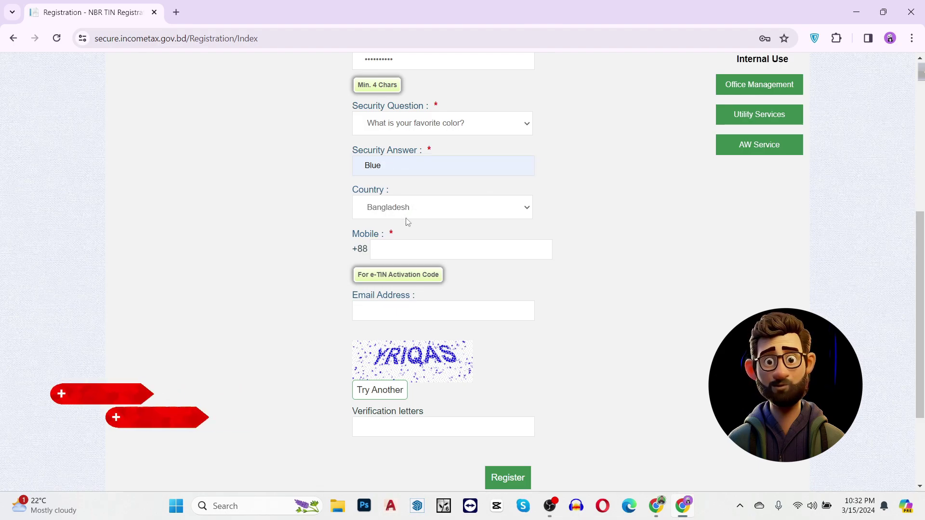
Fill the mobile number and e-mail address from the browser's saved suggestions.
left_click(387, 257)
type("01")
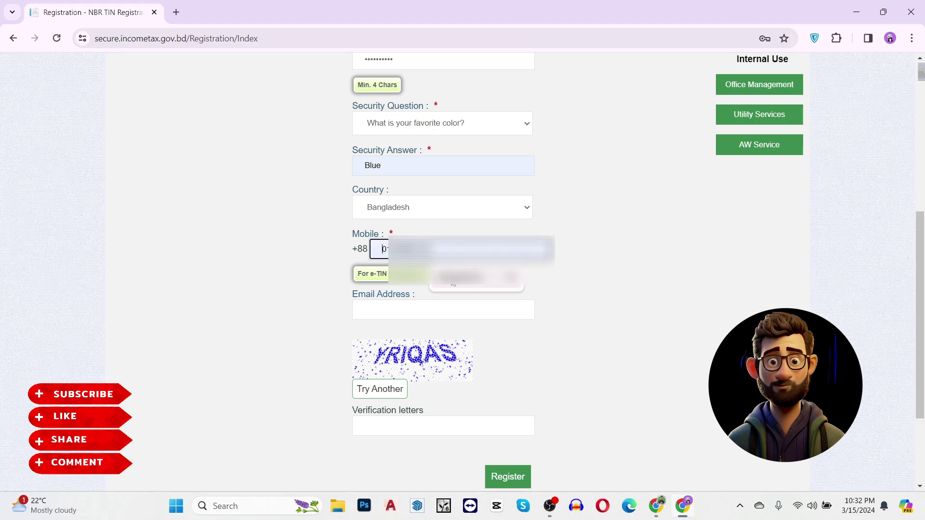
key("Down")
key("Return")
left_click(374, 314)
left_click(374, 314)
type("john")
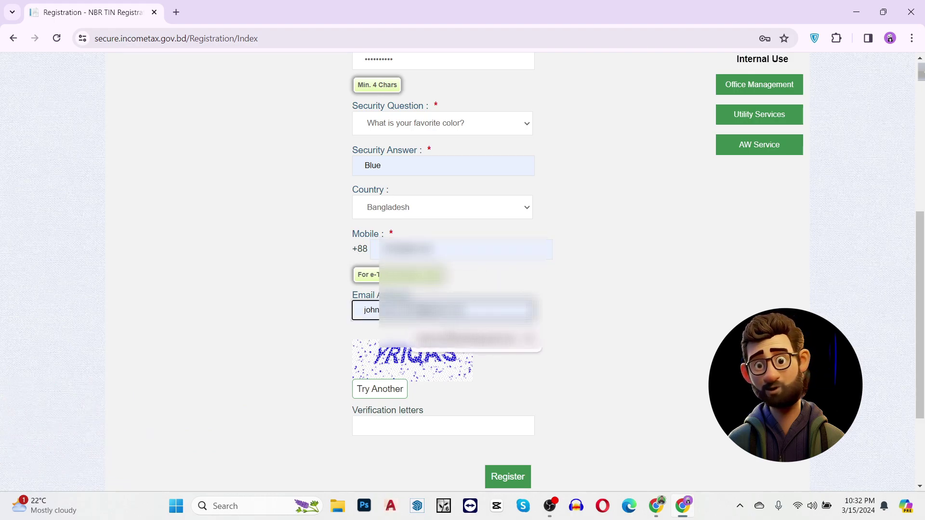
key("Down")
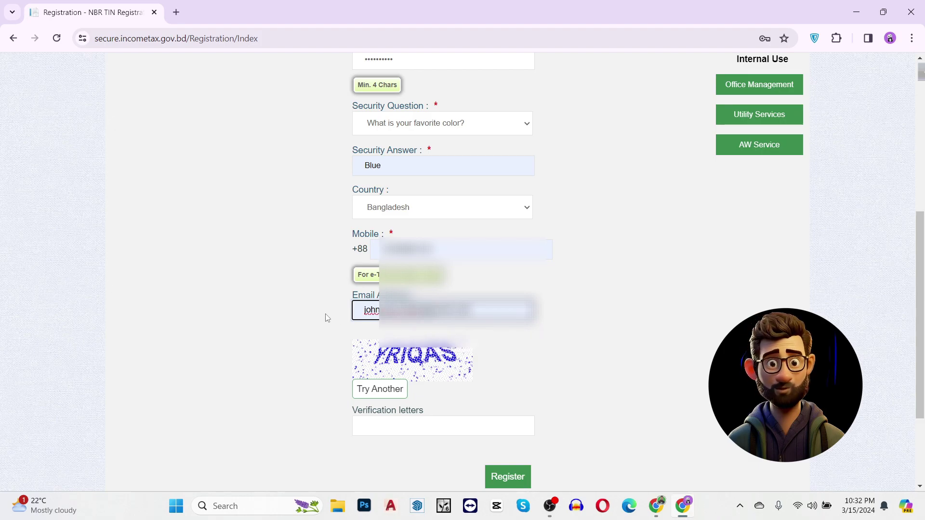
key("Return")
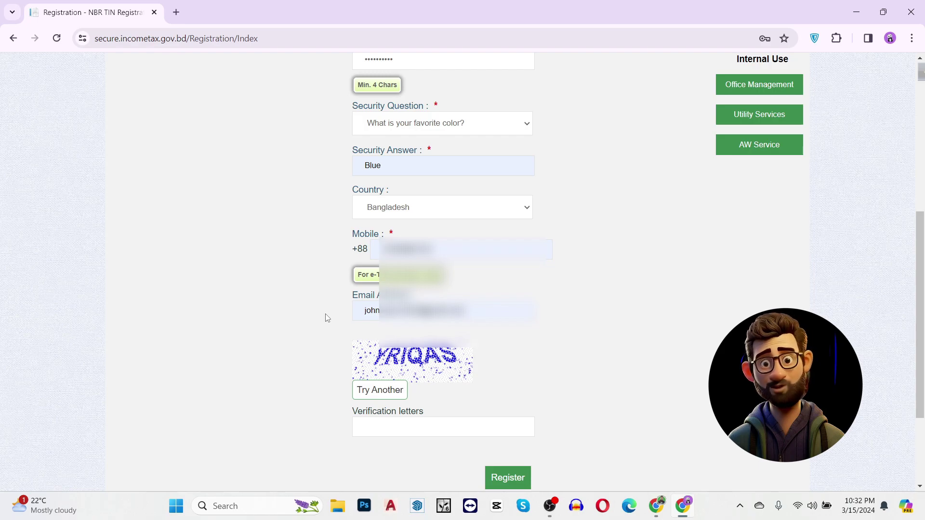
Begin entering the verification letters in capitals.
left_click(366, 427)
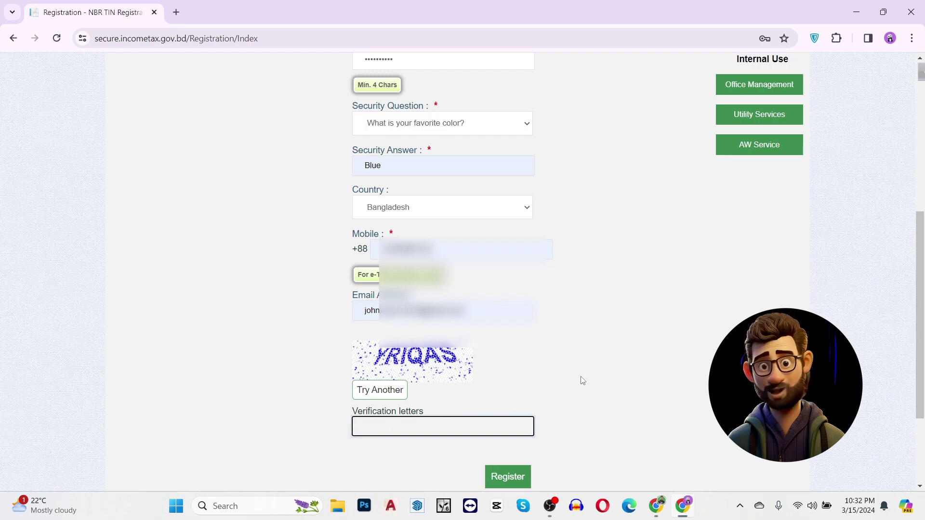
key("Caps_Lock")
type("Y")
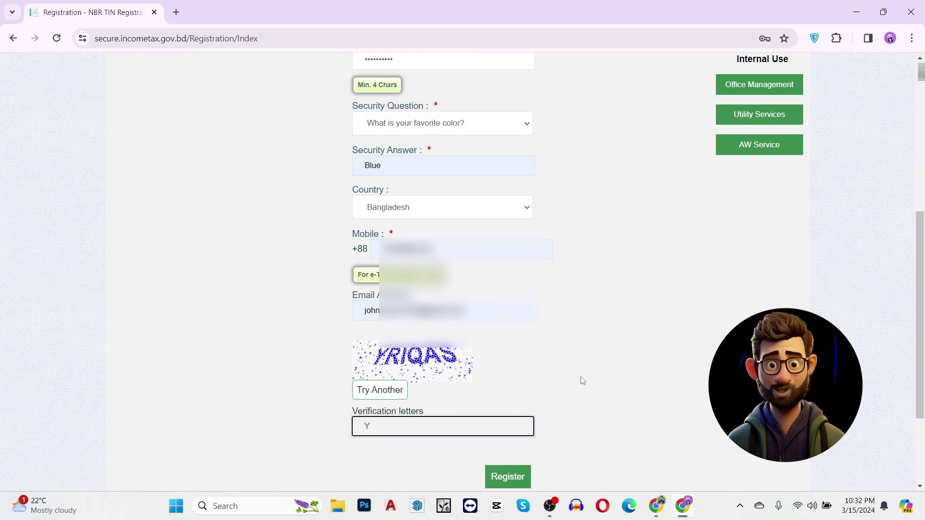
type("RI")
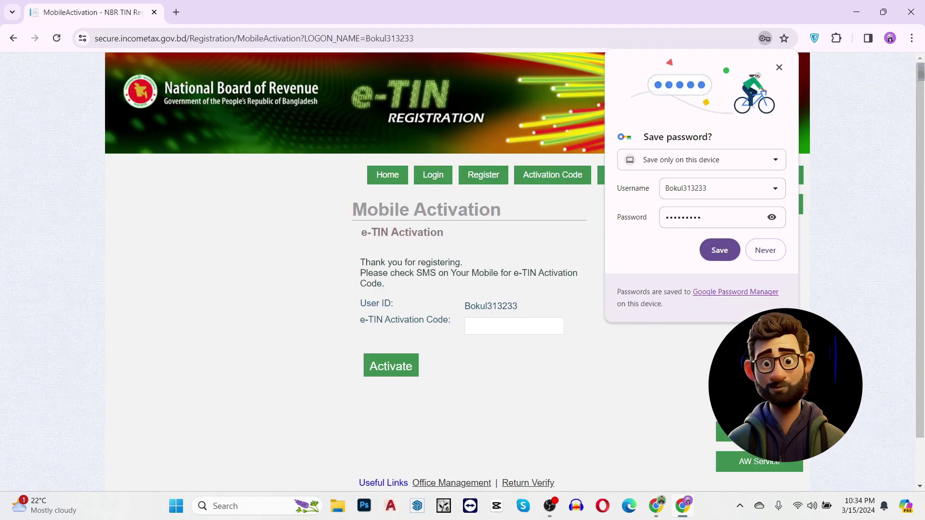
Save the login in Chrome, activate the account with the SMS code, and go to Login.
left_click(714, 247)
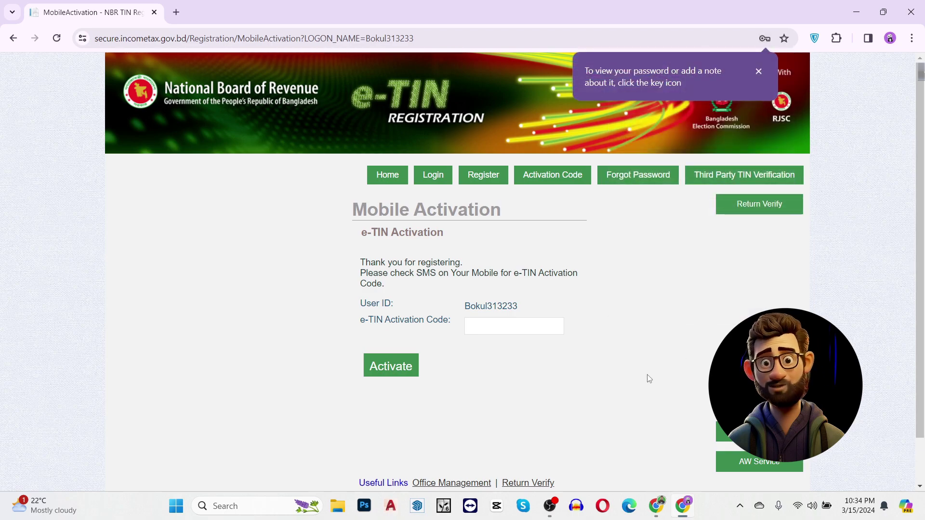
left_click(486, 330)
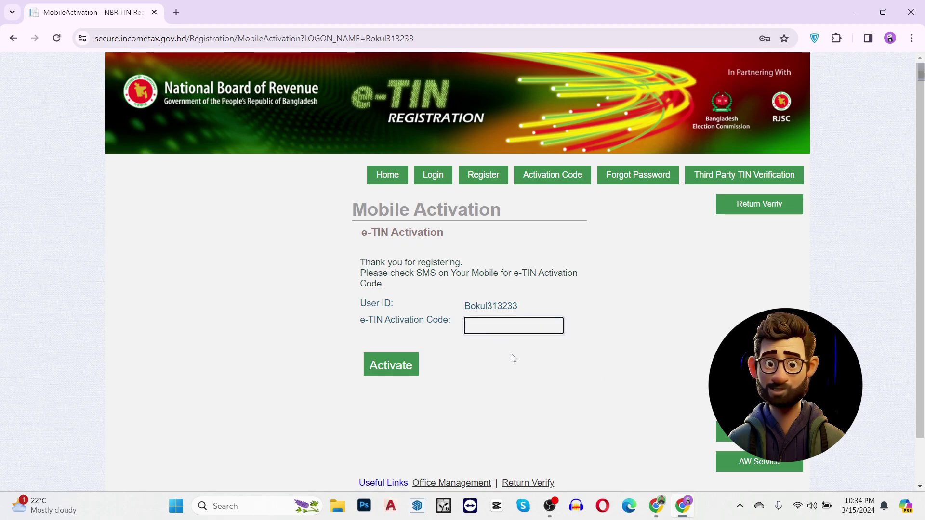
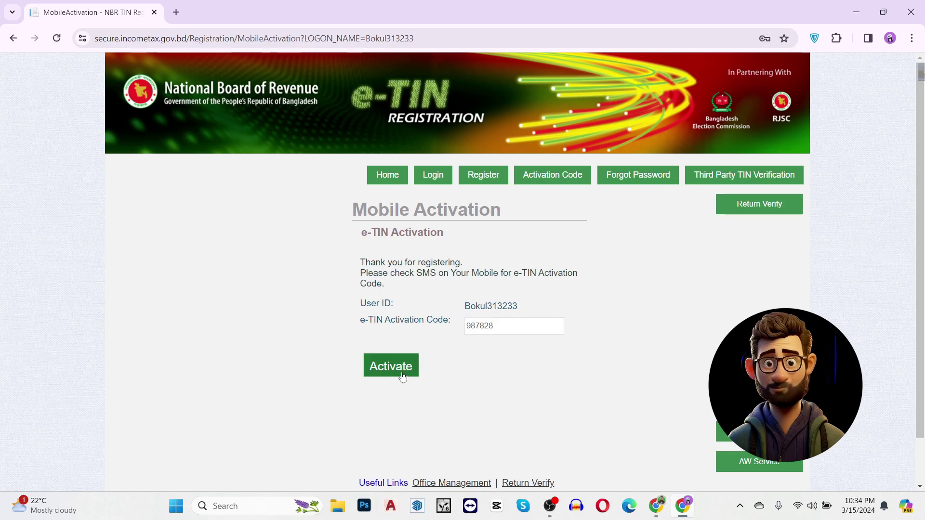
left_click(398, 374)
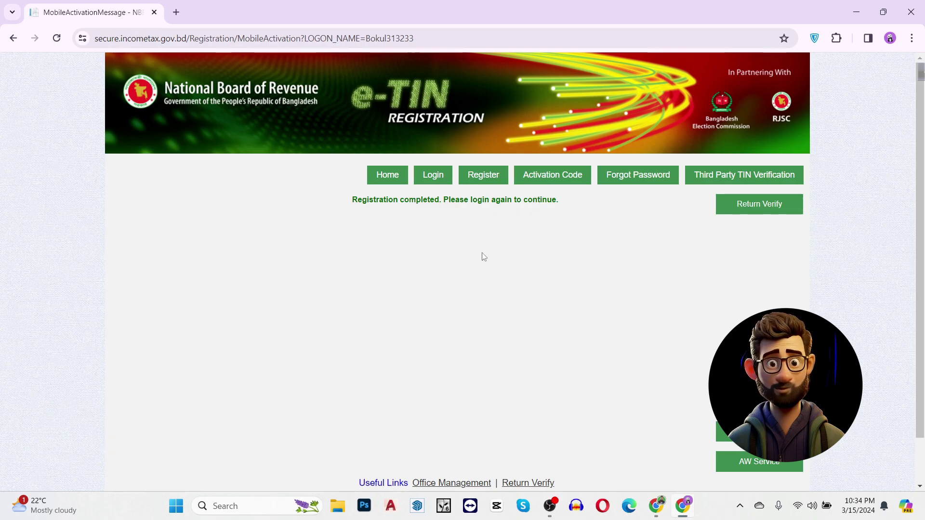
left_click(438, 176)
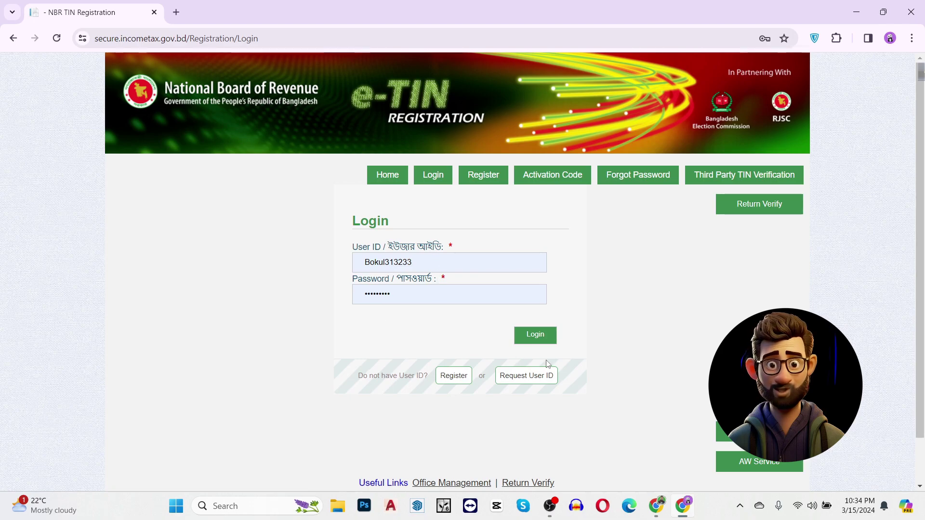
Log in with the autofilled credentials and open the TIN application form.
left_click(535, 336)
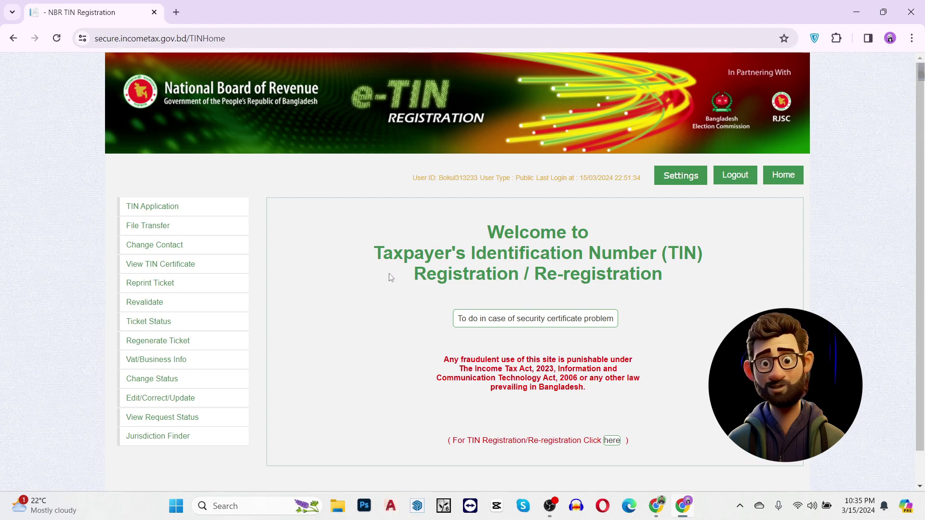
left_click(165, 207)
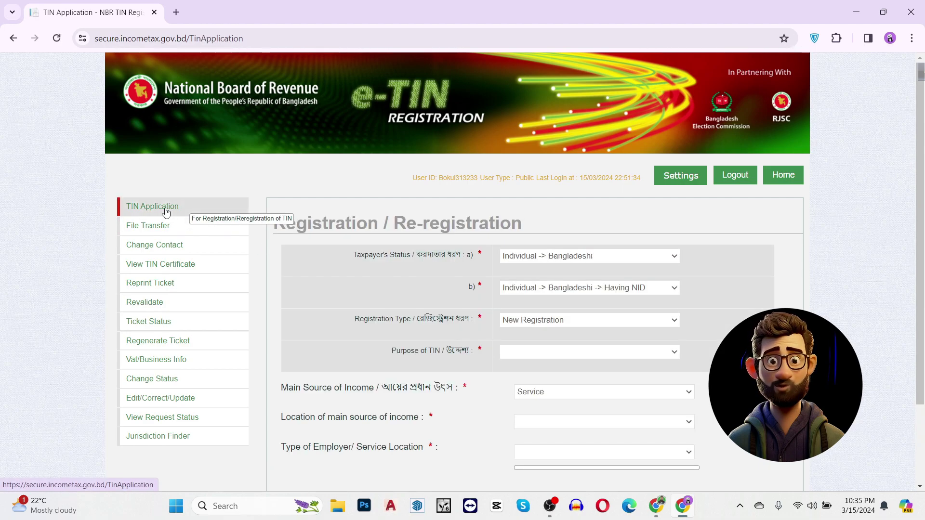
Keep taxpayer status Individual -> Bangladeshi and set TIN purpose and main income source to Others.
scroll(807, 292, "down", 2)
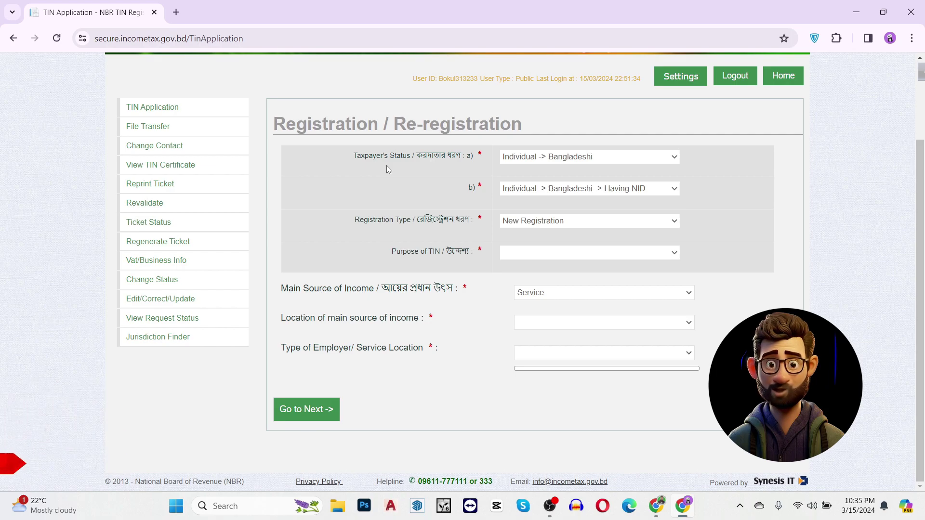
left_click(535, 158)
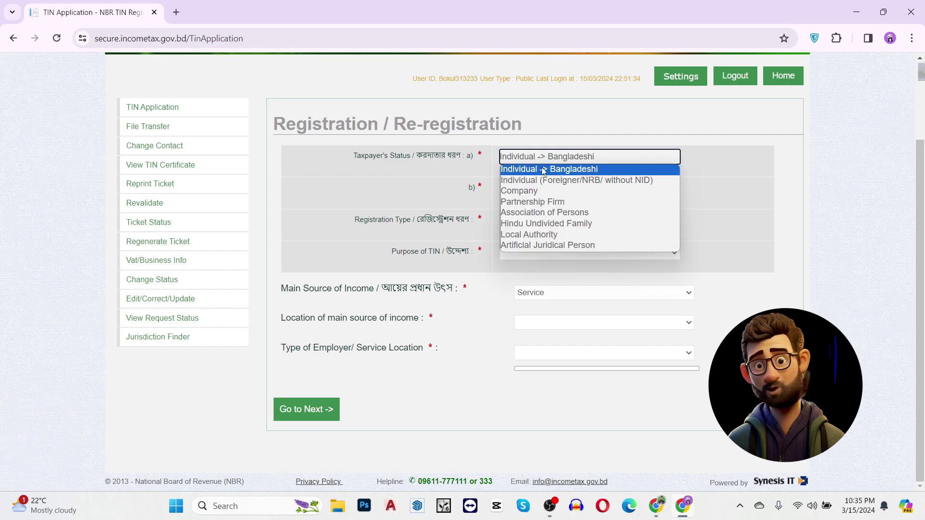
left_click(545, 170)
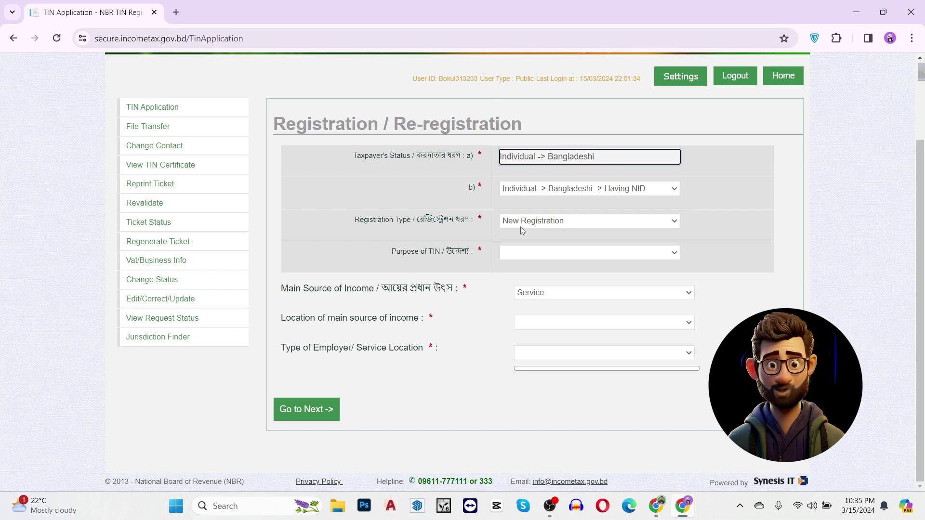
left_click(526, 255)
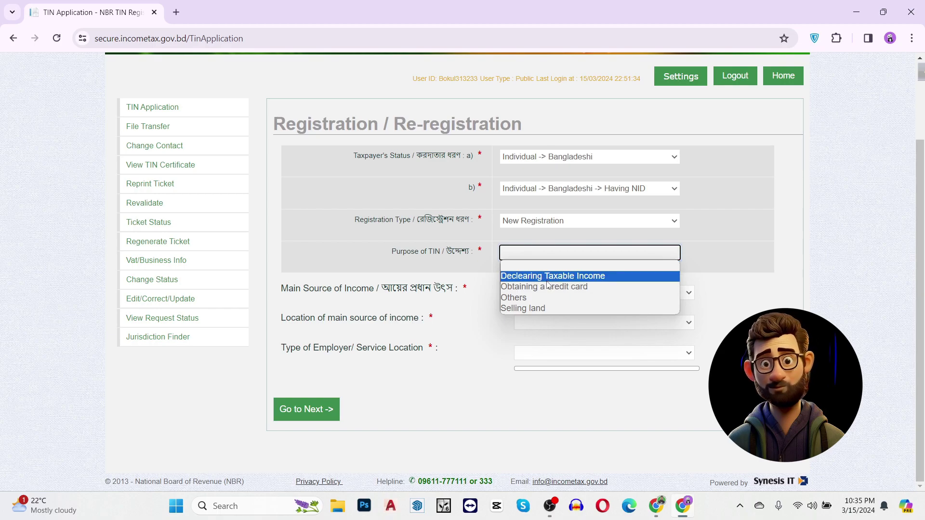
left_click(545, 297)
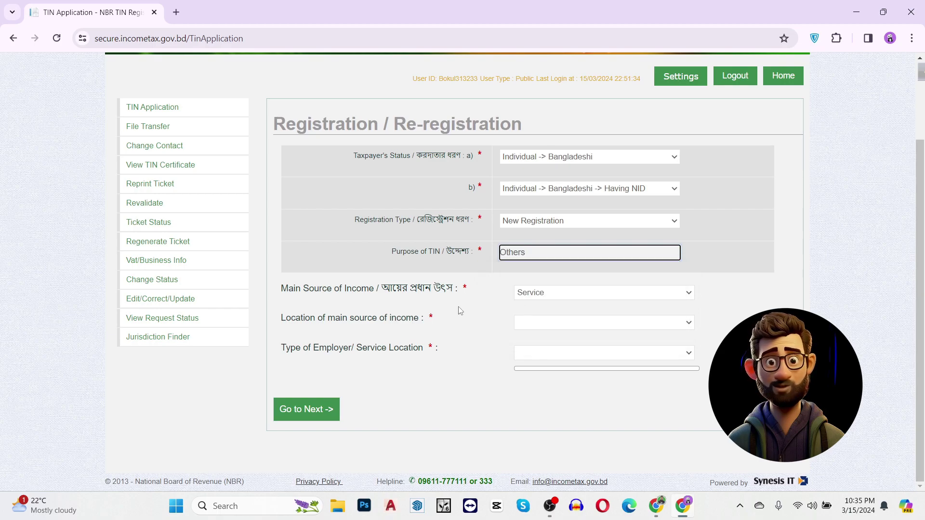
left_click(536, 298)
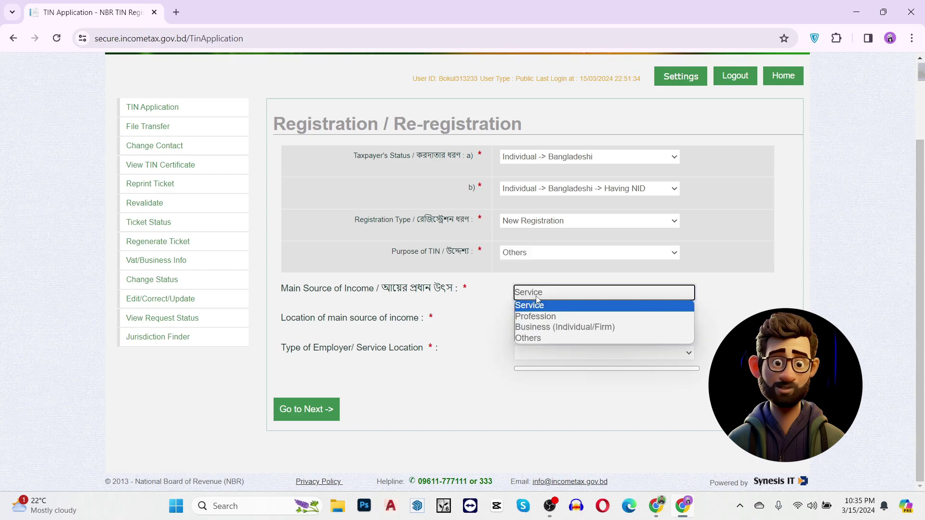
left_click(536, 339)
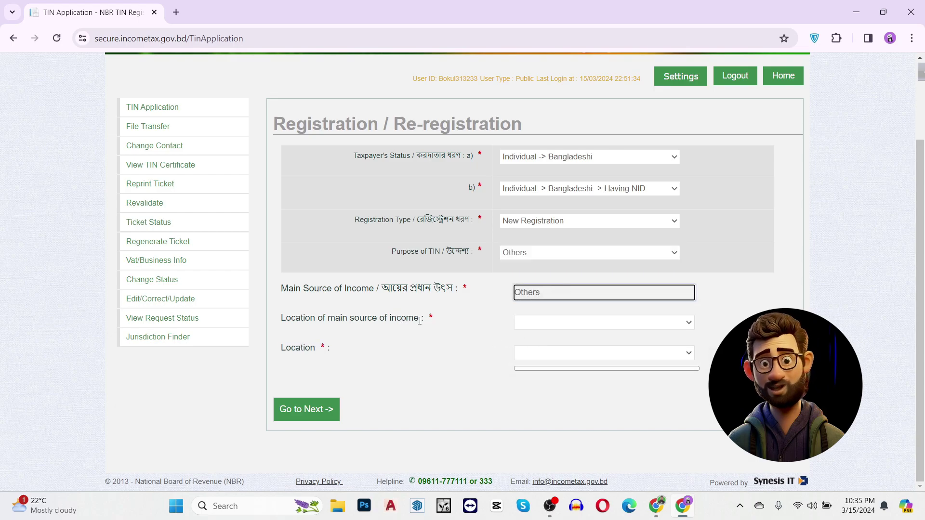
Set the income location to Rajshahi, location to Godagari Upazila, and continue to Basic Information.
left_click(536, 326)
key("Down")
key("Down")
key("Down")
key("Down")
key("Down")
key("Down")
key("r")
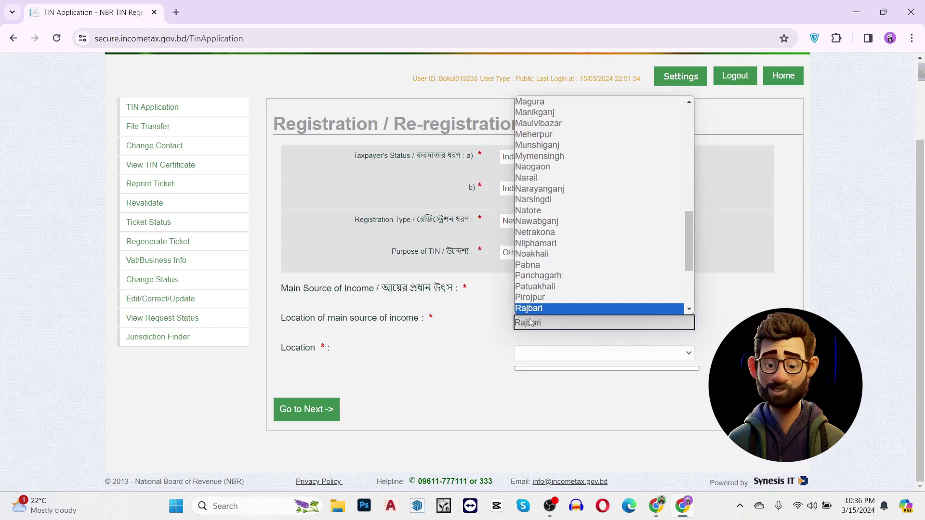
key("Down")
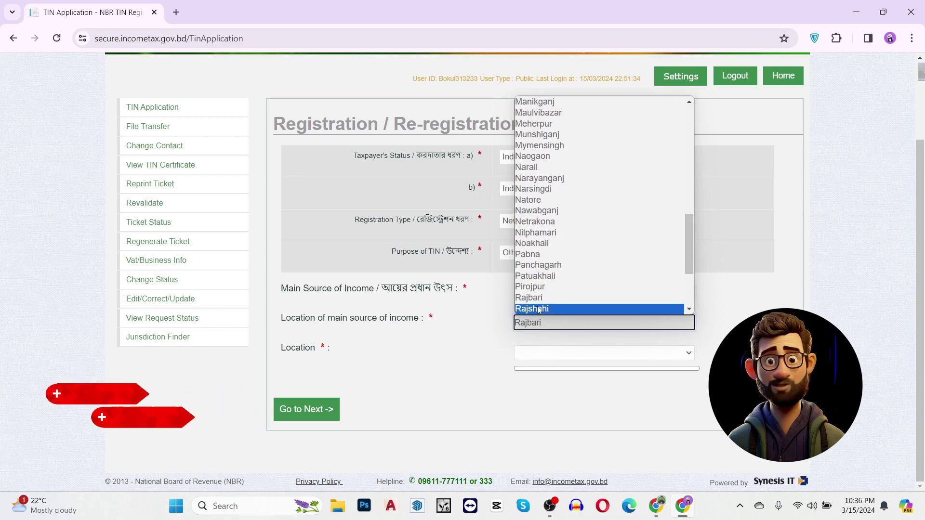
key("j")
left_click(537, 177)
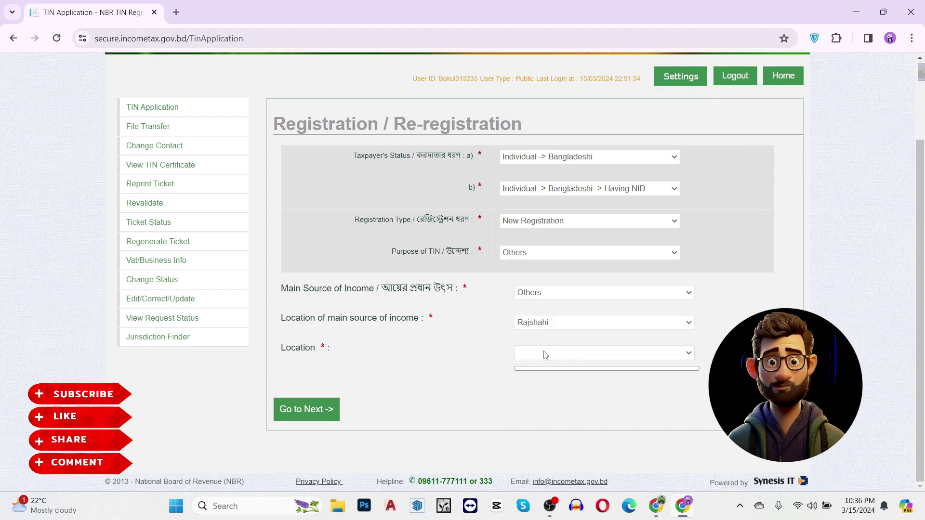
left_click(544, 353)
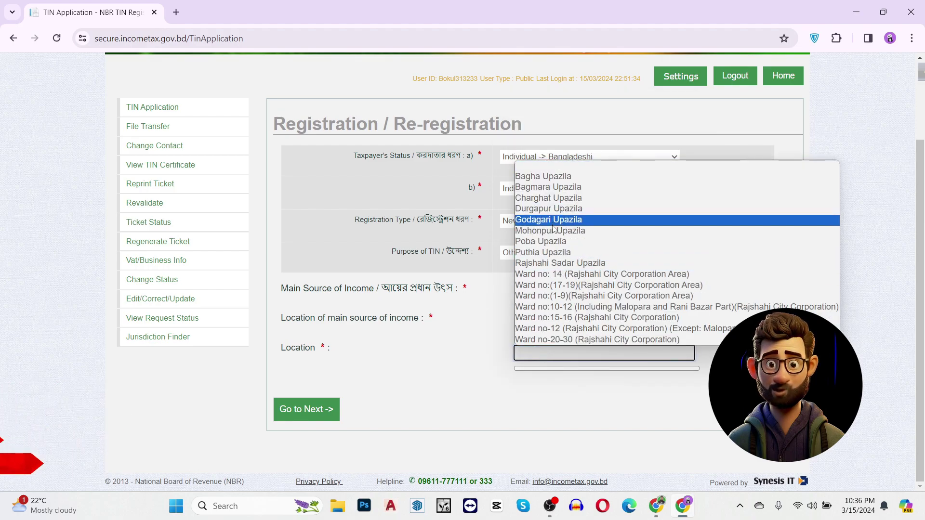
left_click(550, 220)
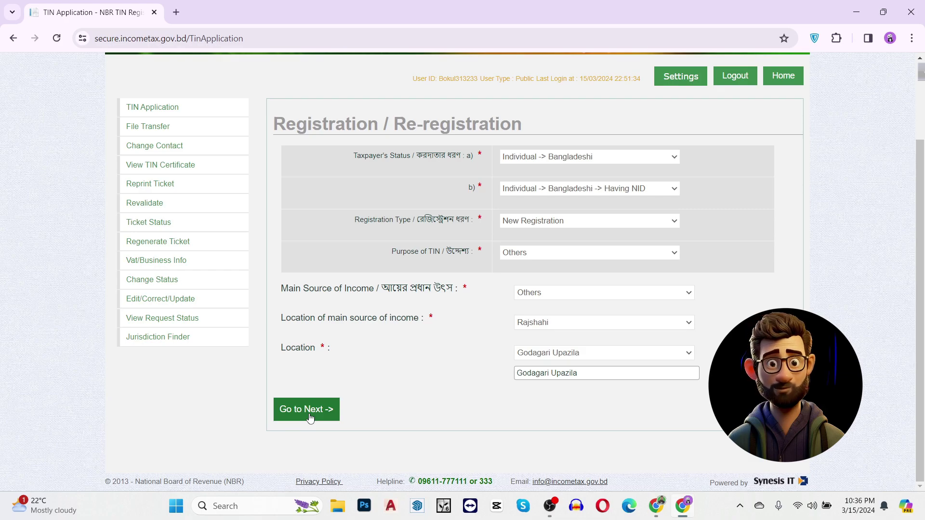
left_click(308, 410)
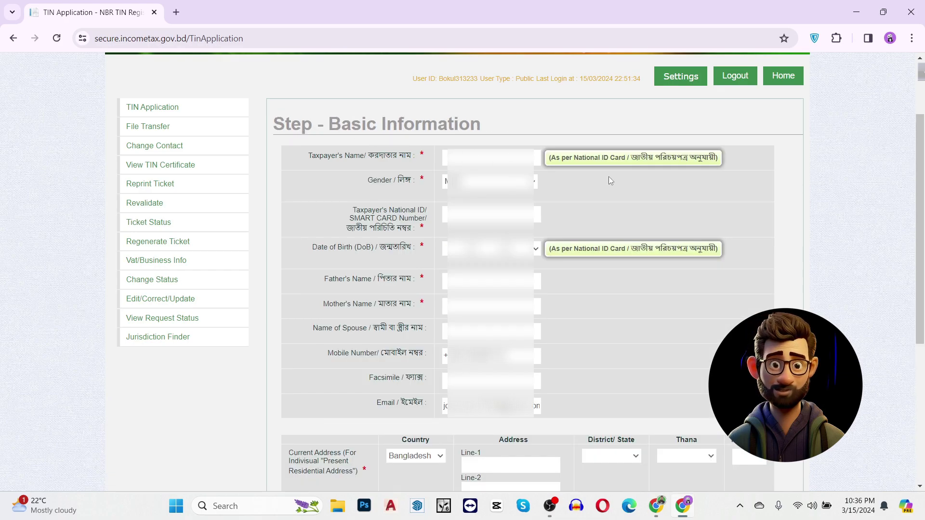
Enter the taxpayer's name, keep gender M, paste the national ID, and choose the date of birth.
left_click_drag(921, 203, 920, 235)
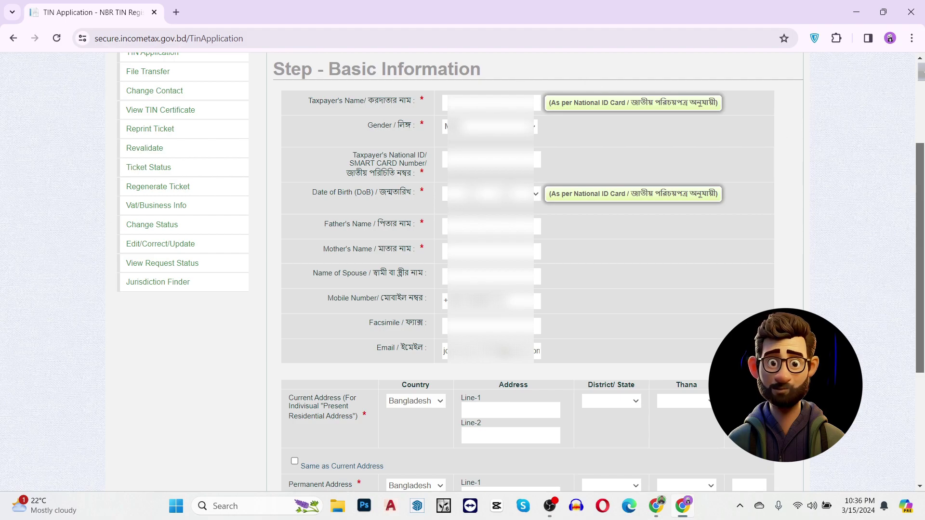
left_click(489, 103)
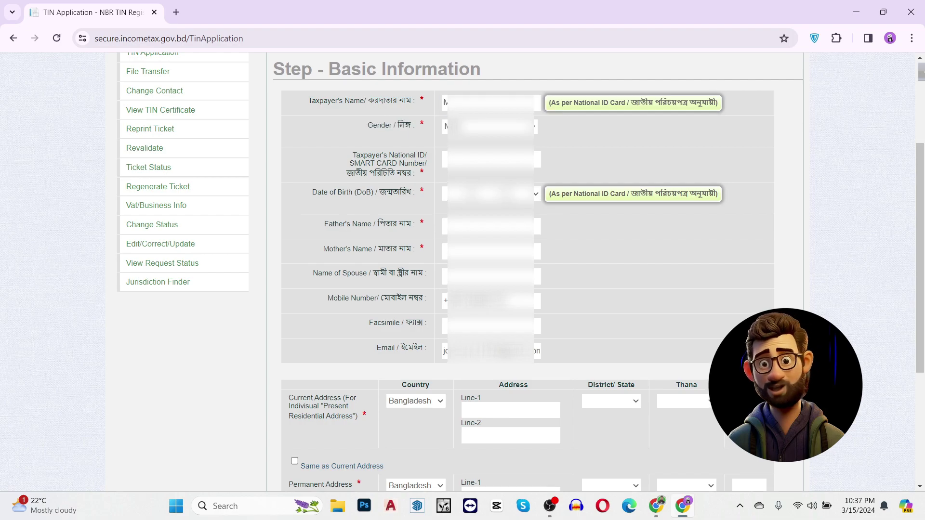
left_click(536, 127)
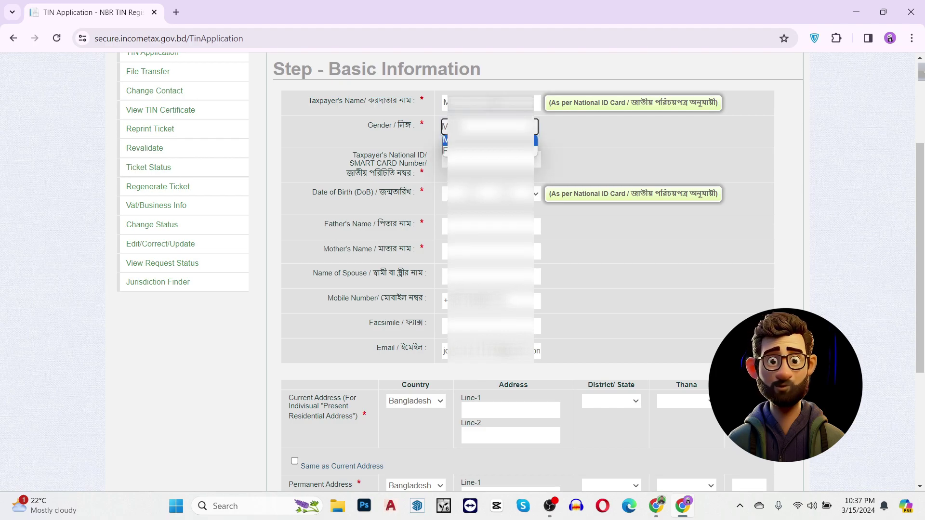
key("Return")
key("Tab")
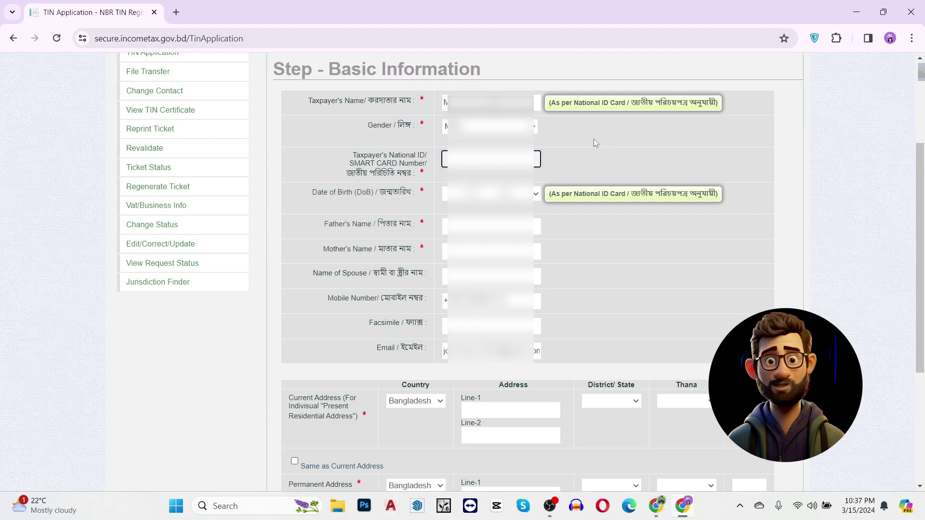
key("ctrl+v")
key("Tab")
key("alt+Down")
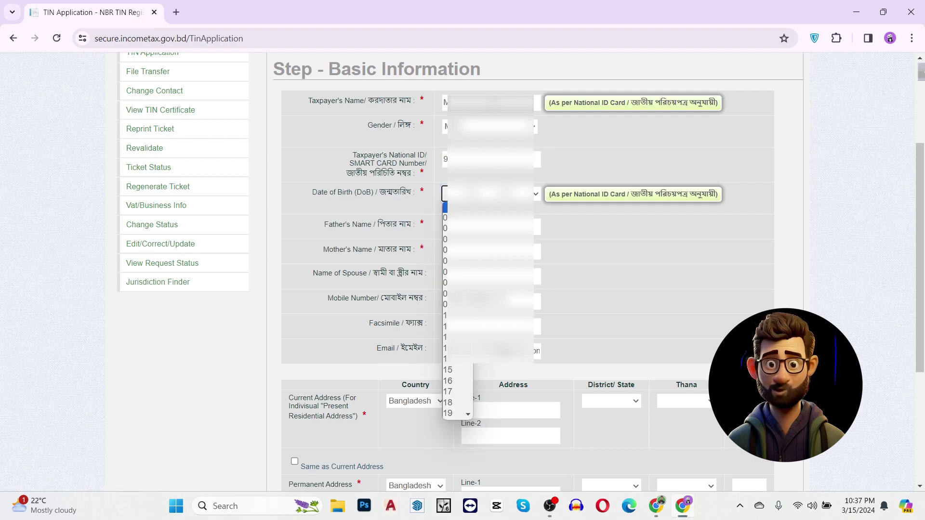
key("Down")
key("Down")
key("Down")
key("Down")
key("Down")
key("Down")
key("Down")
key("Down")
key("Down")
key("Down")
key("Down")
key("Down")
key("Down")
key("Down")
key("Down")
key("Return")
Paste the father's and mother's names, leave spouse blank, and complete mobile and e-mail.
key("Tab")
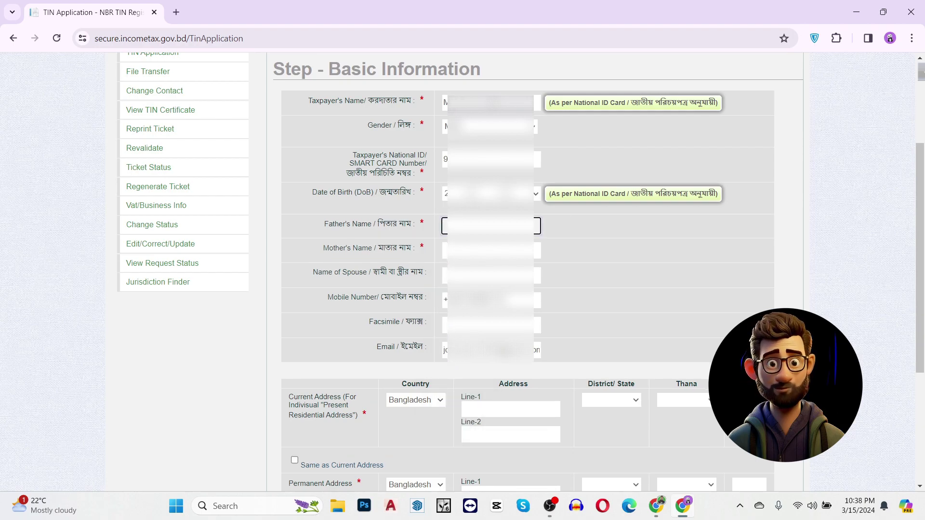
key("ctrl+v")
key("Tab")
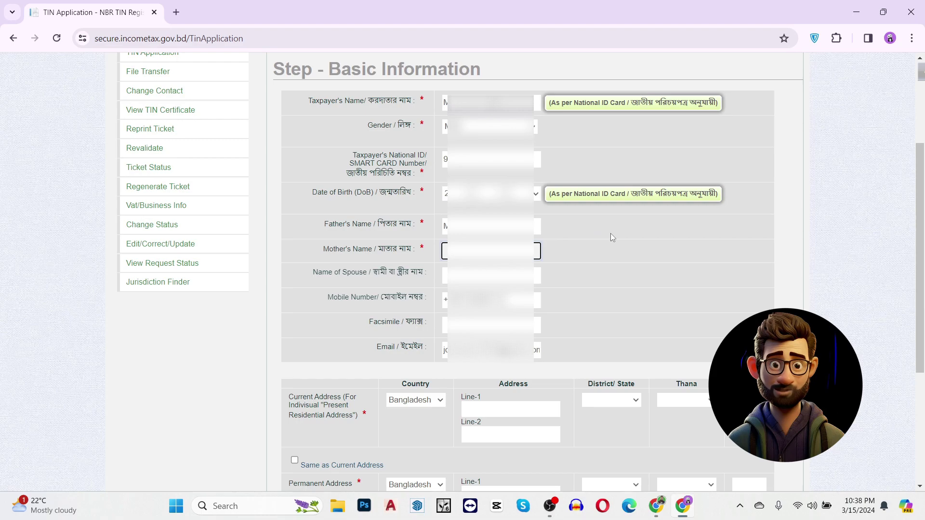
key("ctrl+v")
key("Tab")
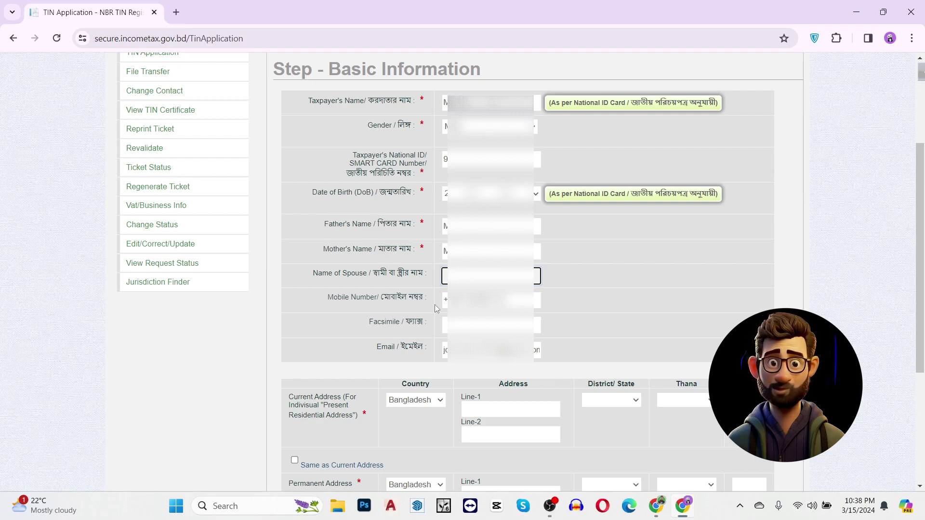
key("Tab")
key("Tab")
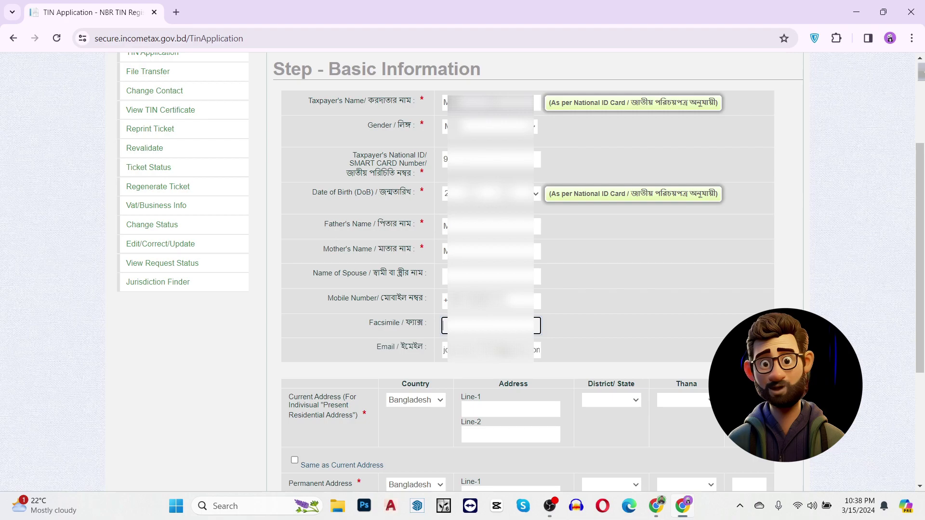
left_click(445, 351)
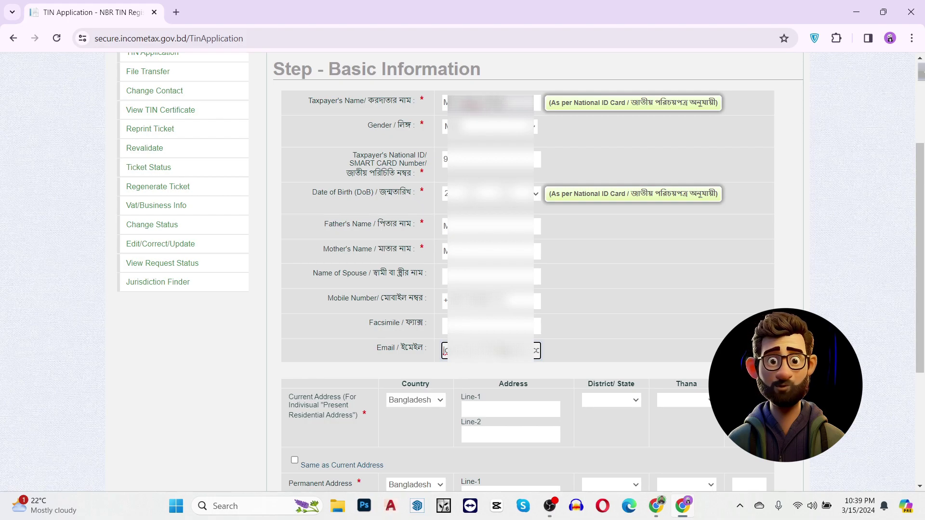
left_click(589, 343)
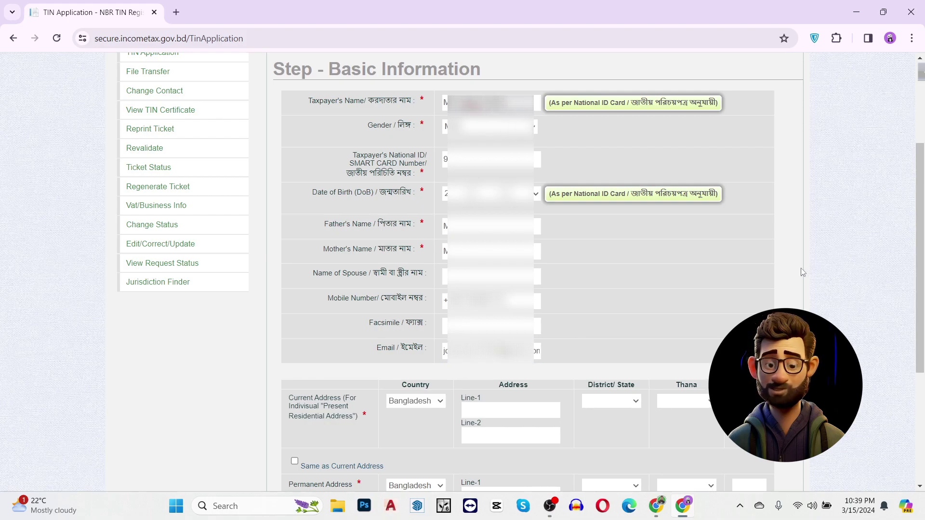
left_click_drag(922, 238, 919, 346)
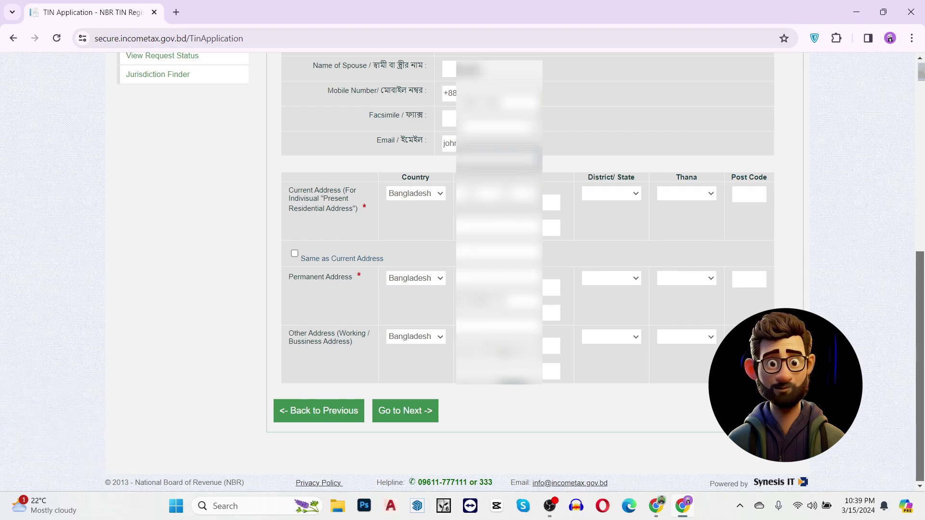
Edit the current address line and set district Rajshahi with thana Godagari.
left_click(552, 202)
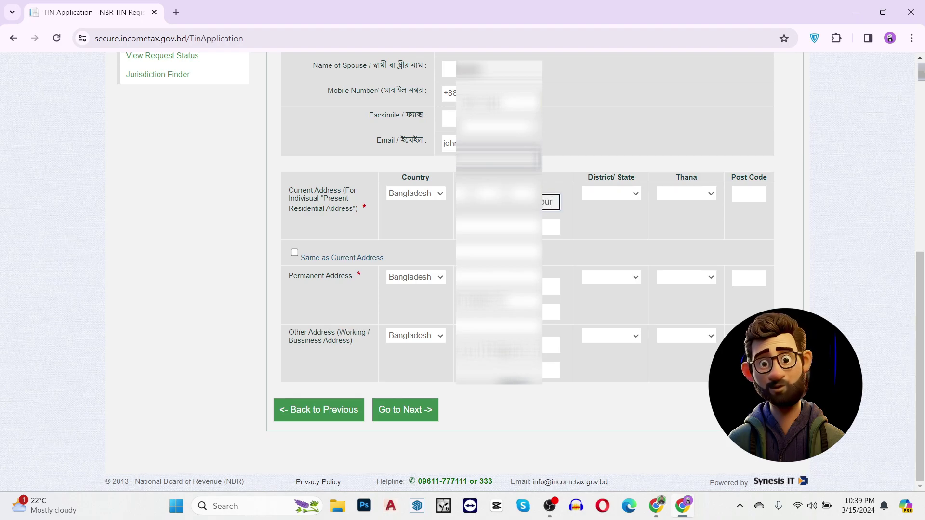
left_click(608, 193)
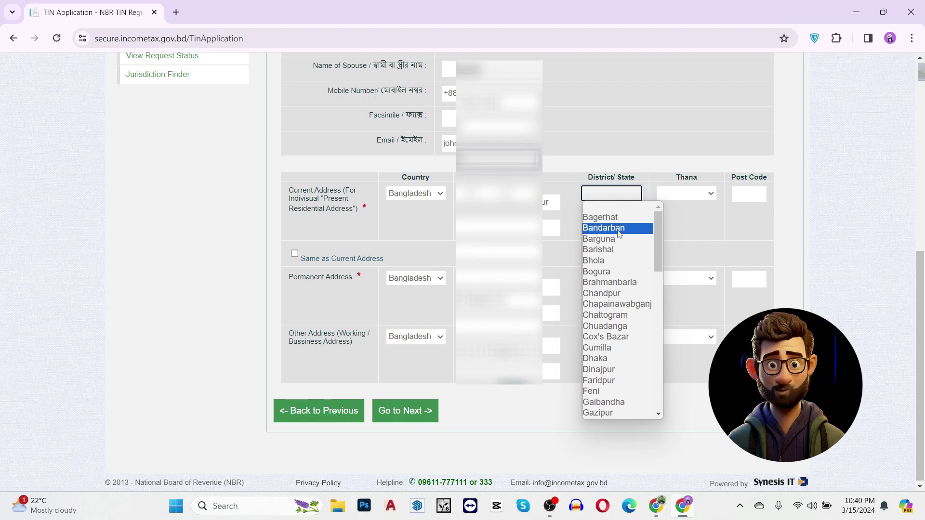
type("rajshahi")
key("Return")
left_click(706, 193)
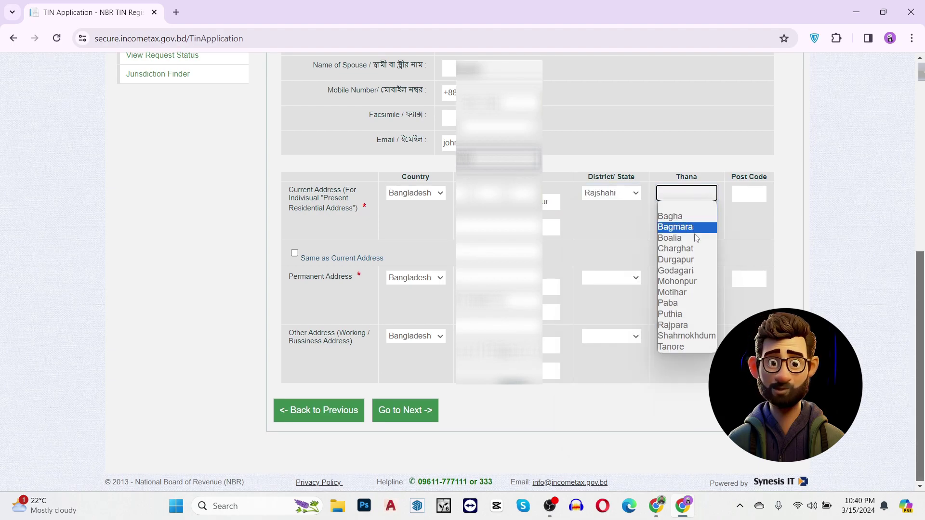
left_click(694, 270)
Enter the post code, copy the current address to permanent, and advance to Final Preview.
left_click(743, 195)
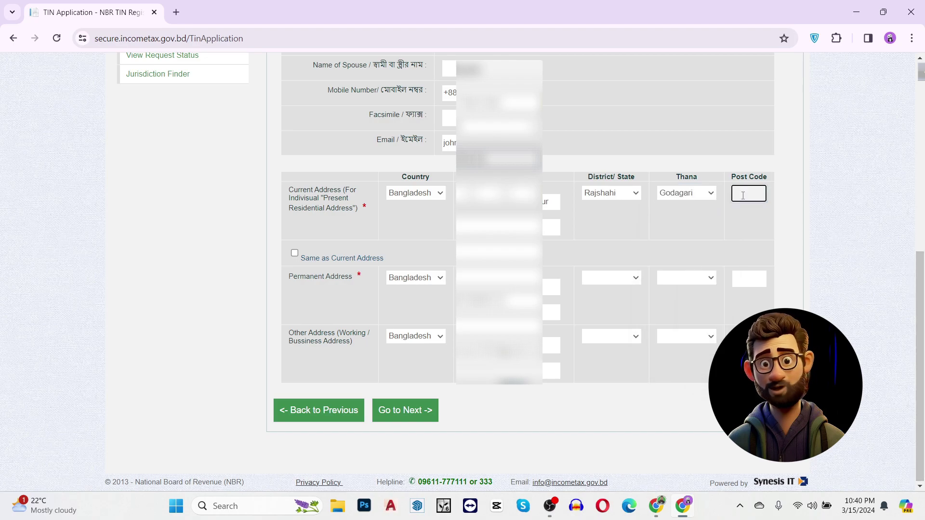
type("6300")
left_click(332, 224)
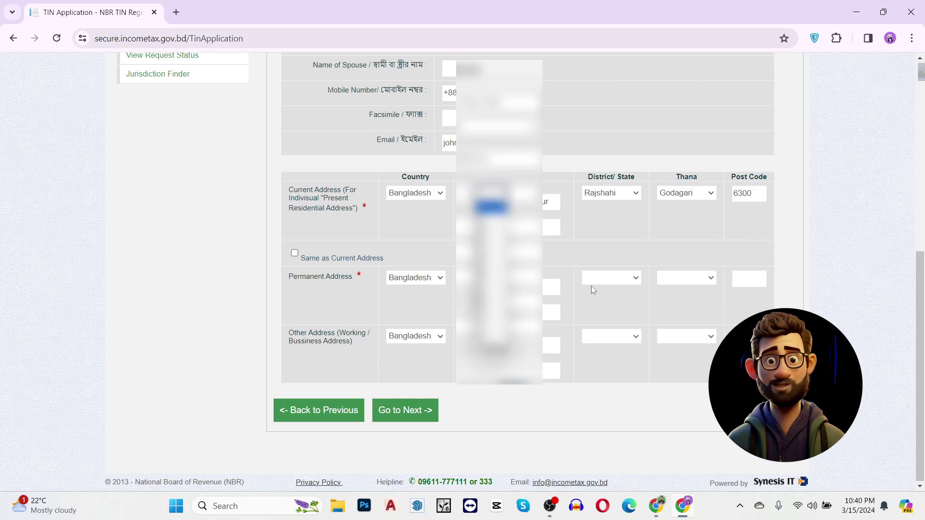
left_click(294, 254)
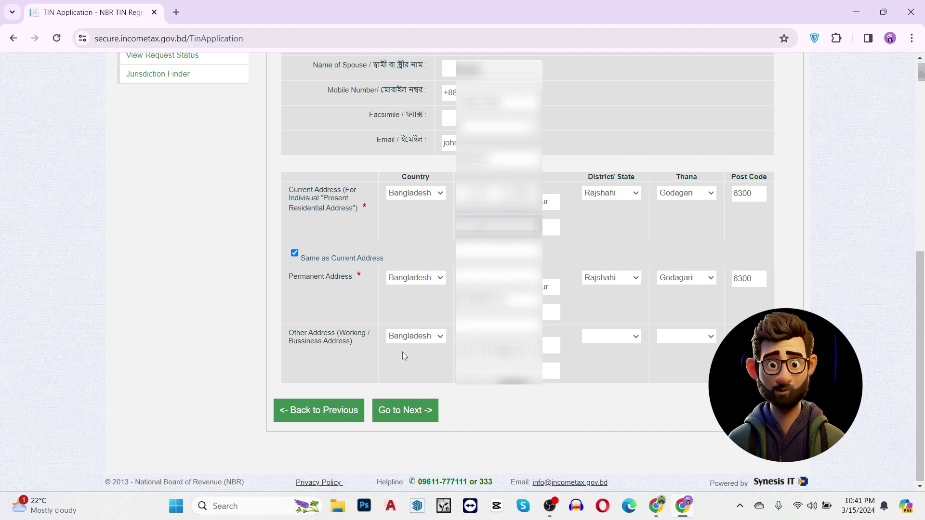
left_click(406, 413)
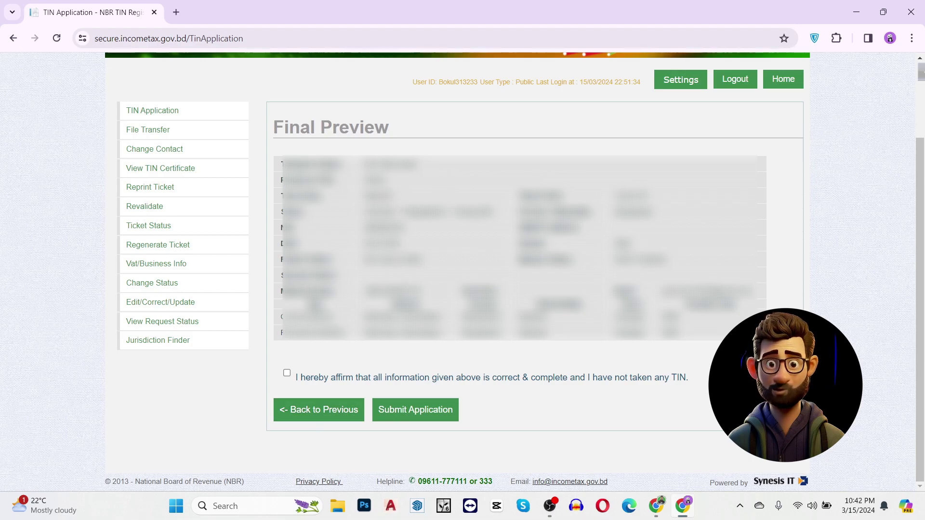
Tick the accuracy affirmation, submit the application, and scroll through the resulting TIN certificate page.
left_click(287, 374)
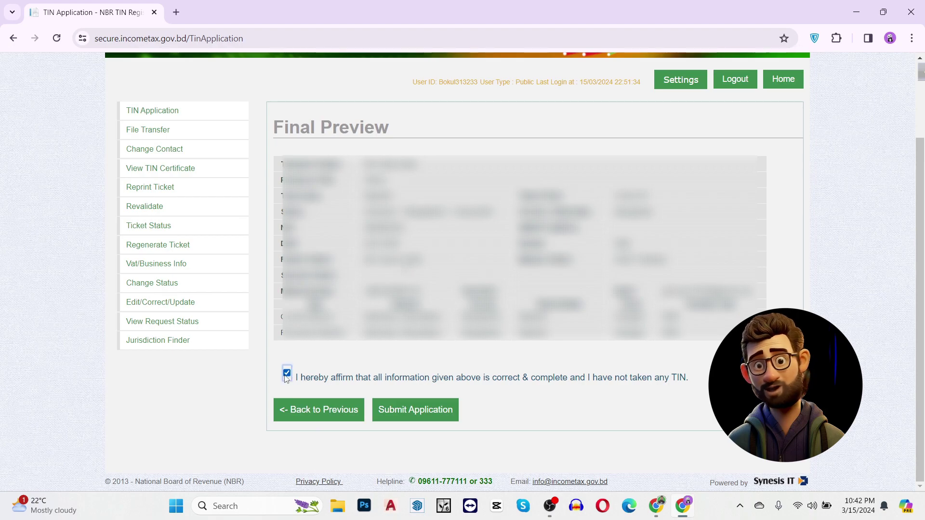
left_click(413, 410)
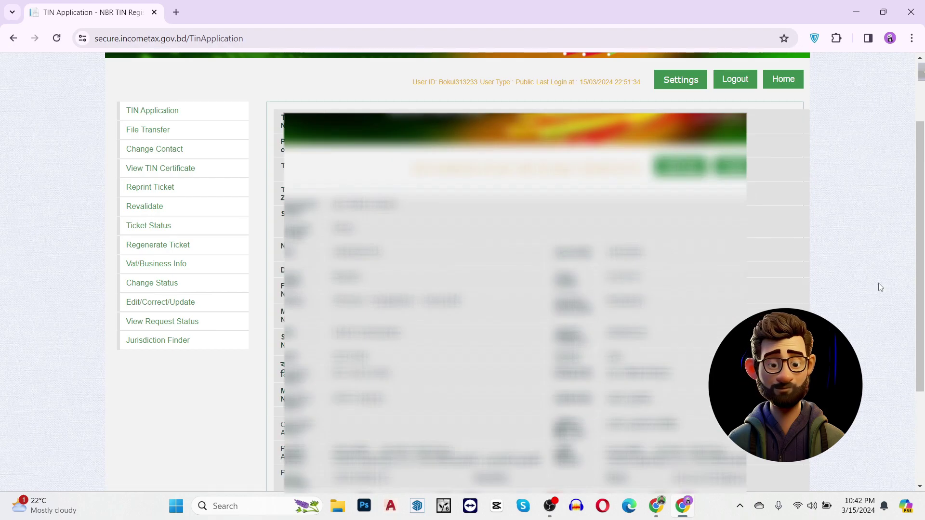
scroll(923, 129, "up", 2)
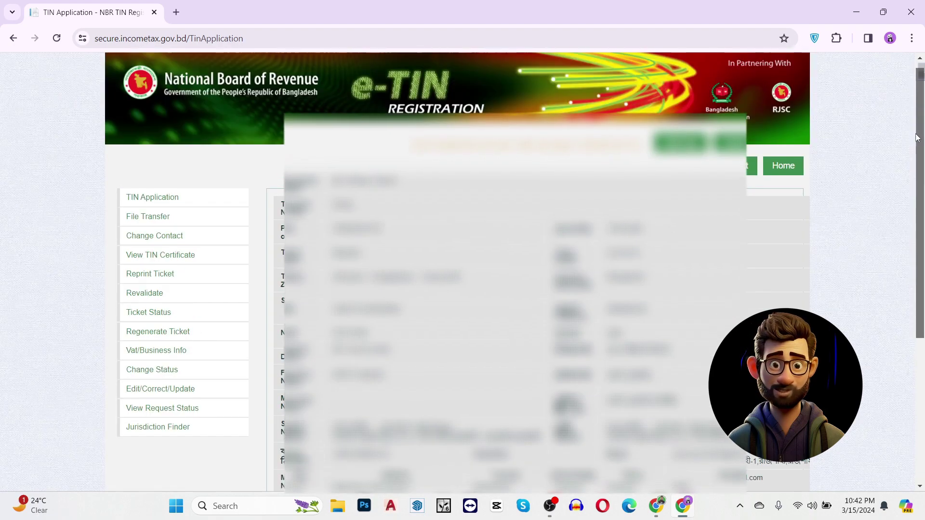
scroll(877, 286, "down", 5)
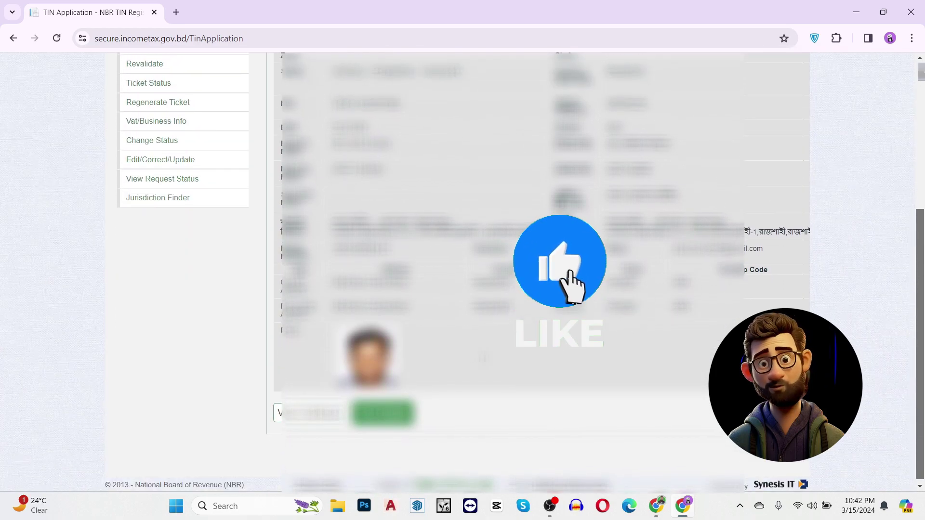